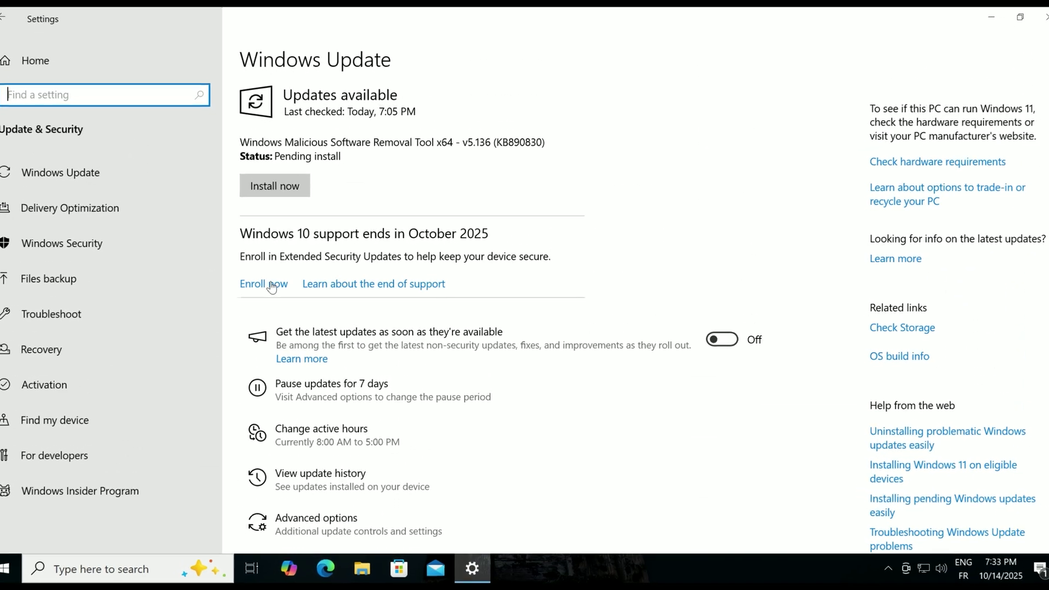
# Step: Choose Enroll now under 'Windows 10 support ends in October 2025' on the Windows Update page
pyautogui.click(274, 285)
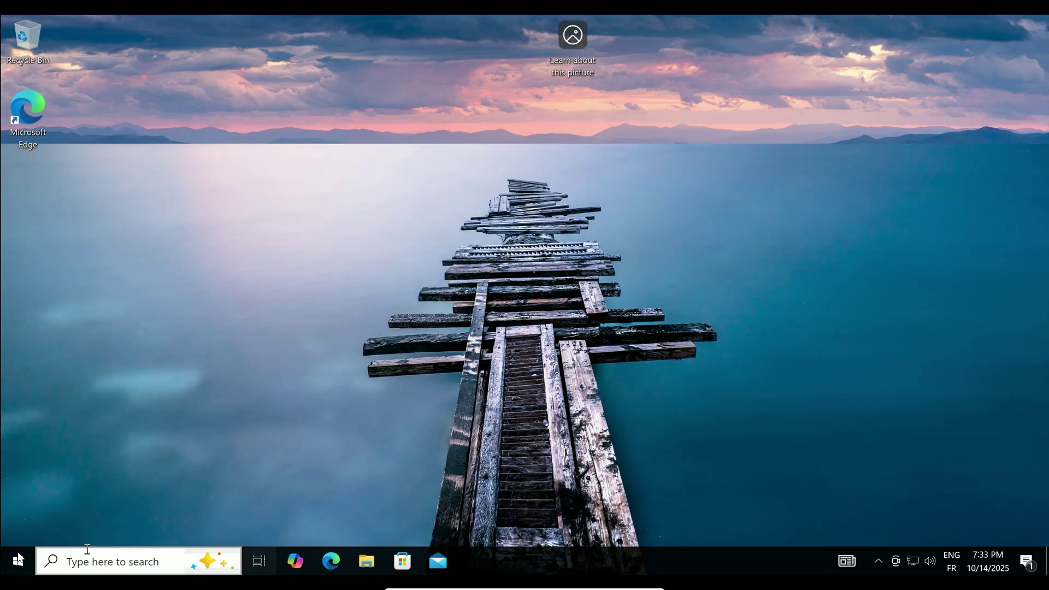
# Step: Open Settings from Start and go to Update & Security to reach Windows Update
pyautogui.click(25, 554)
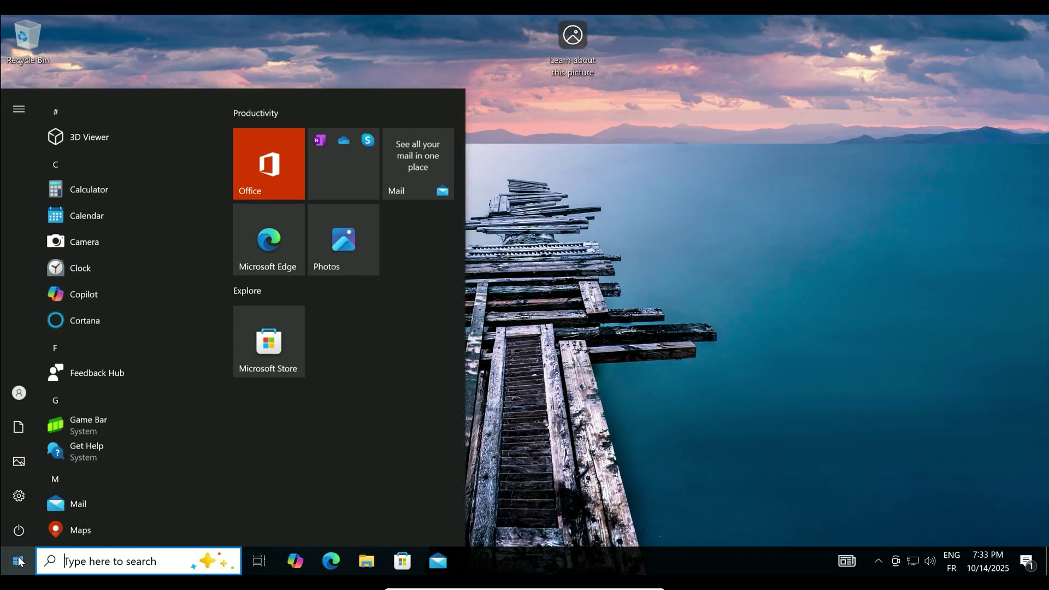
pyautogui.click(19, 496)
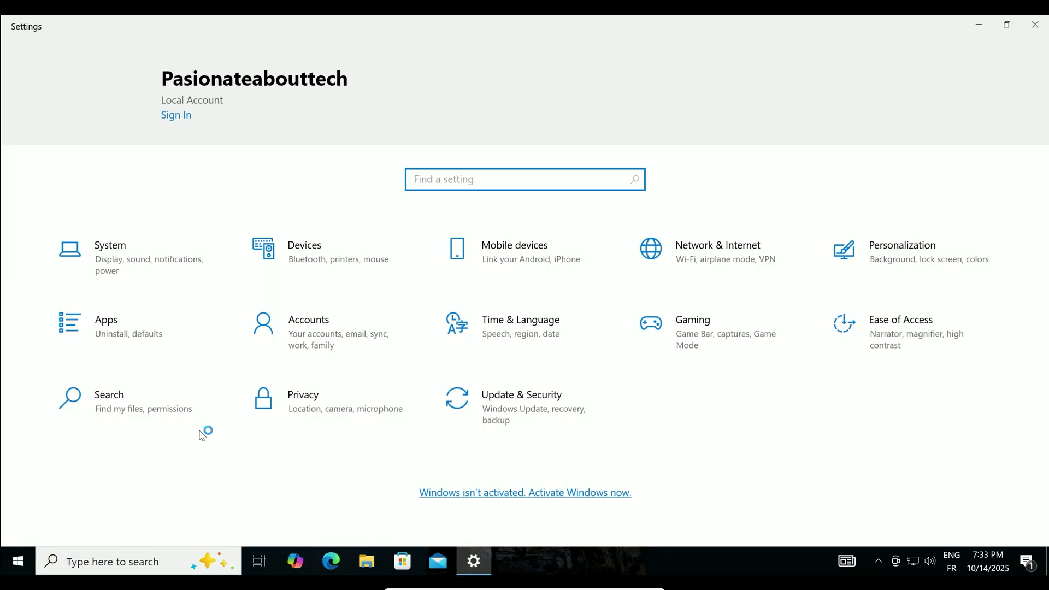
pyautogui.click(521, 409)
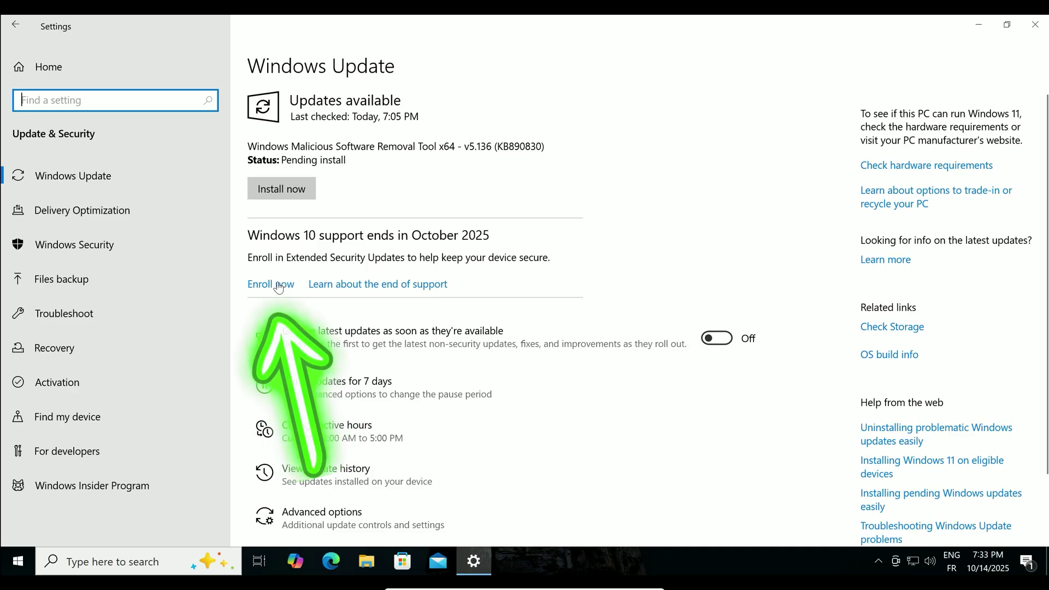
# Step: Enroll the PC in free Extended Security Updates through October 13, 2026 via Enroll now, Next, Enroll
pyautogui.click(272, 284)
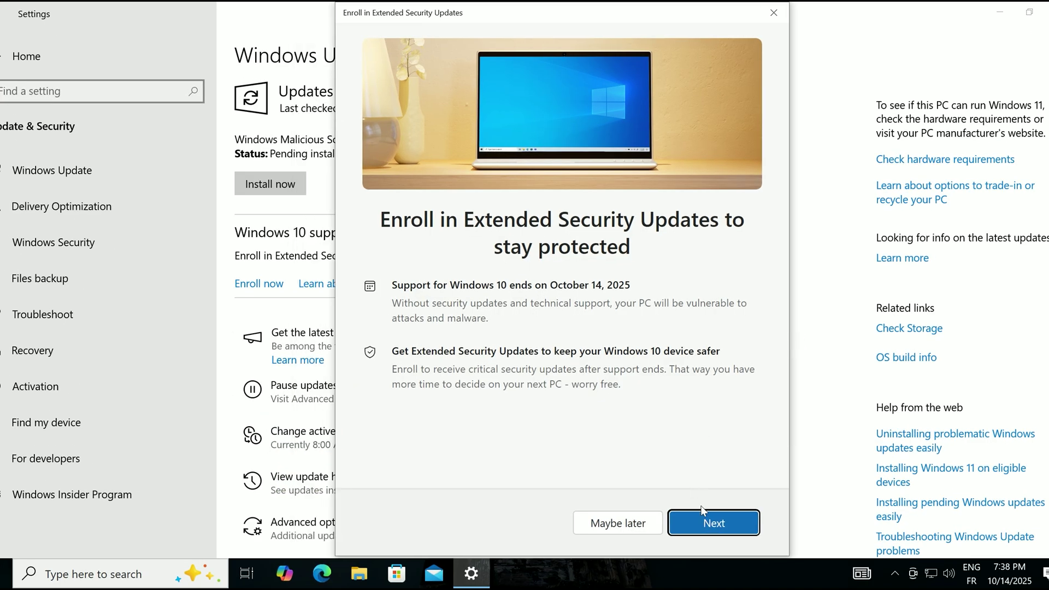
pyautogui.click(702, 510)
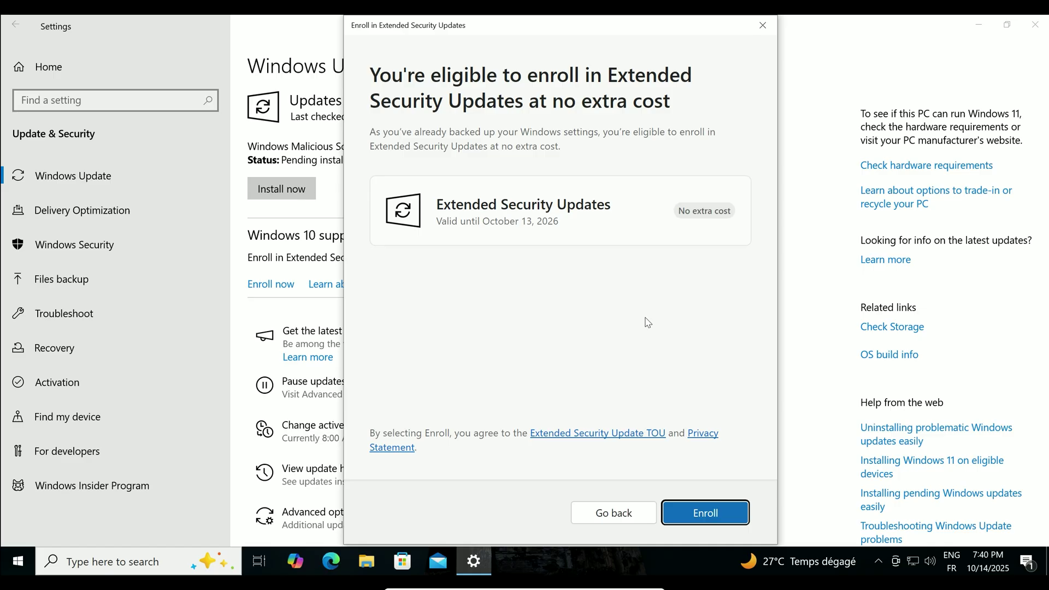
pyautogui.click(705, 512)
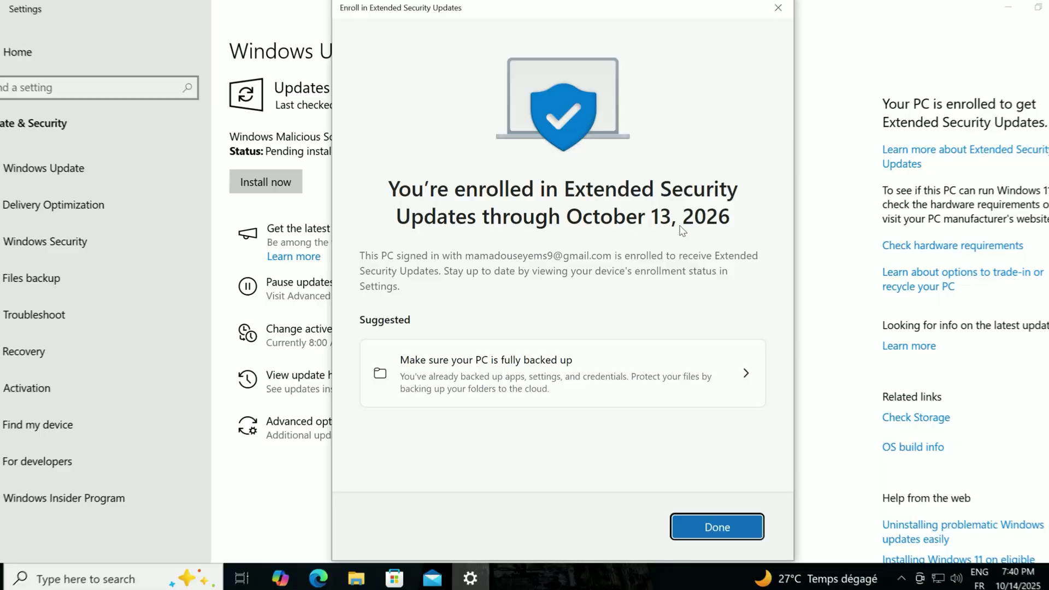
# Step: Close the enrollment wizard and check for updates, reopening Windows Update and checking again
pyautogui.click(750, 563)
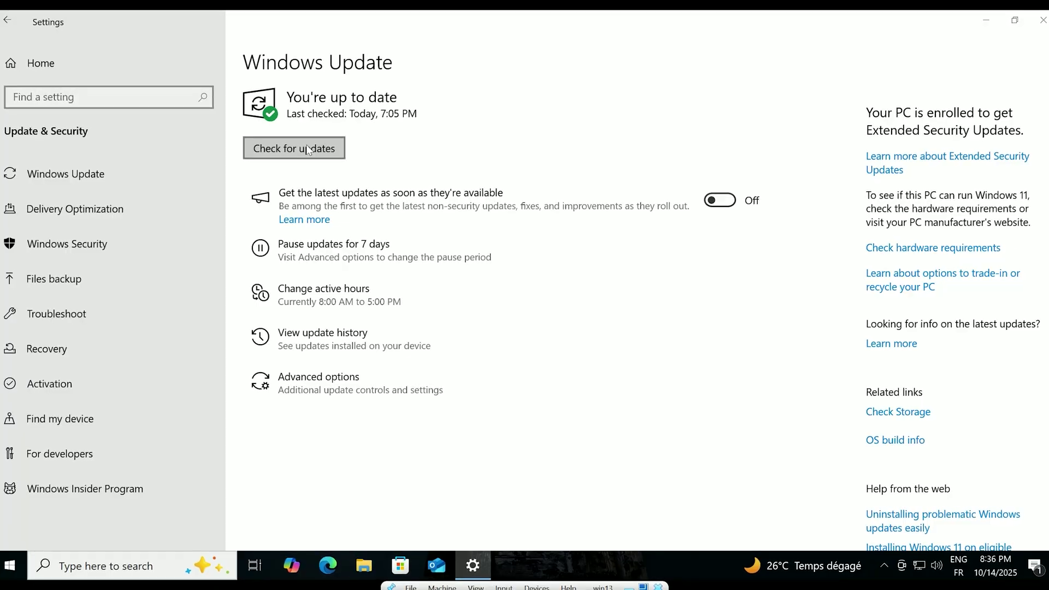
pyautogui.click(307, 149)
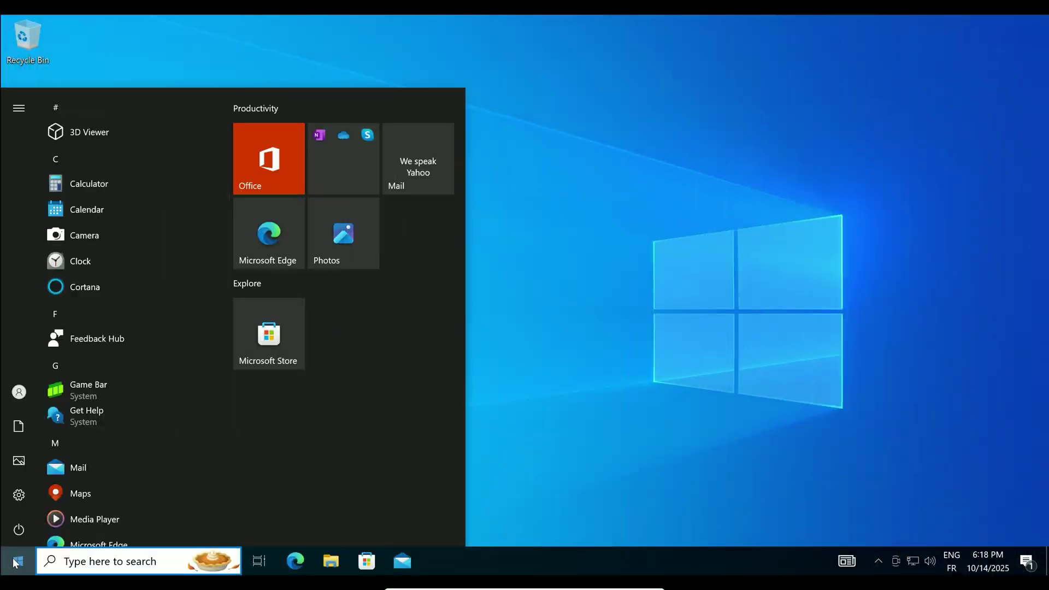
pyautogui.click(32, 499)
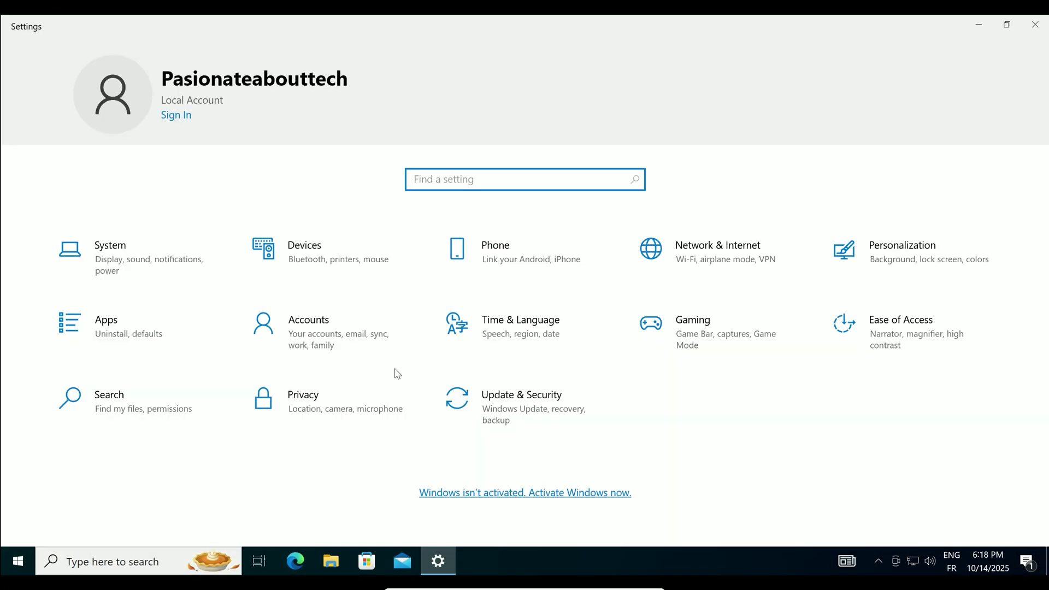
pyautogui.click(511, 405)
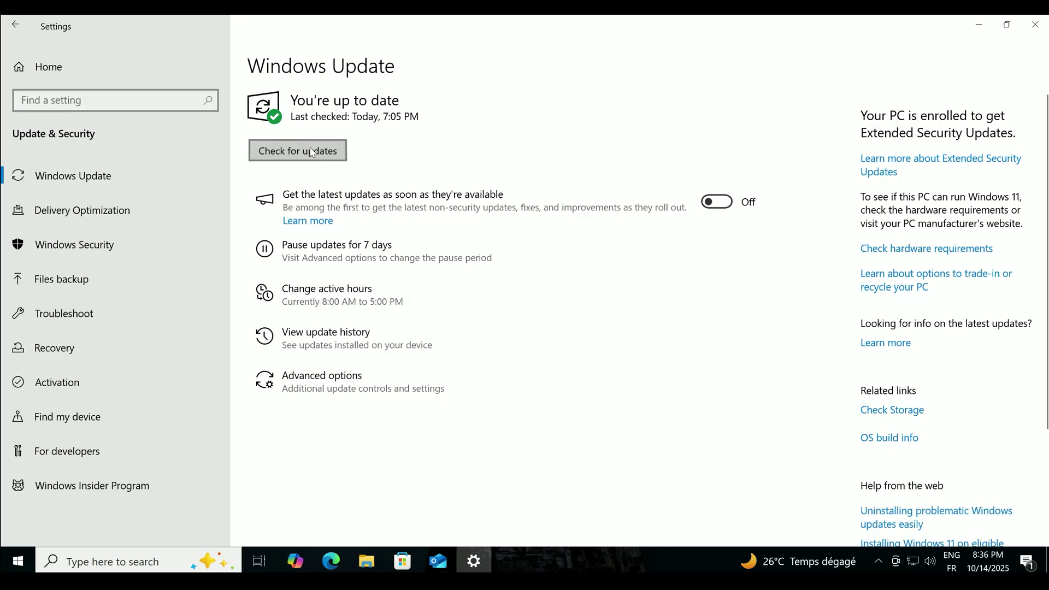
pyautogui.click(311, 152)
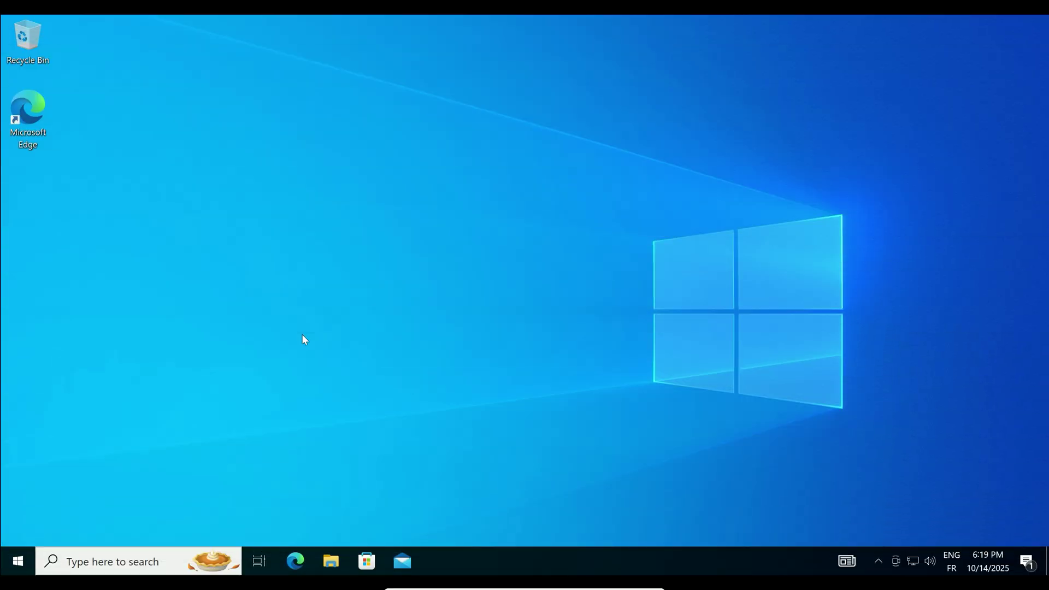
# Step: Launch Registry Editor by searching 'regedit' and approving the User Account Control prompt
pyautogui.click(17, 561)
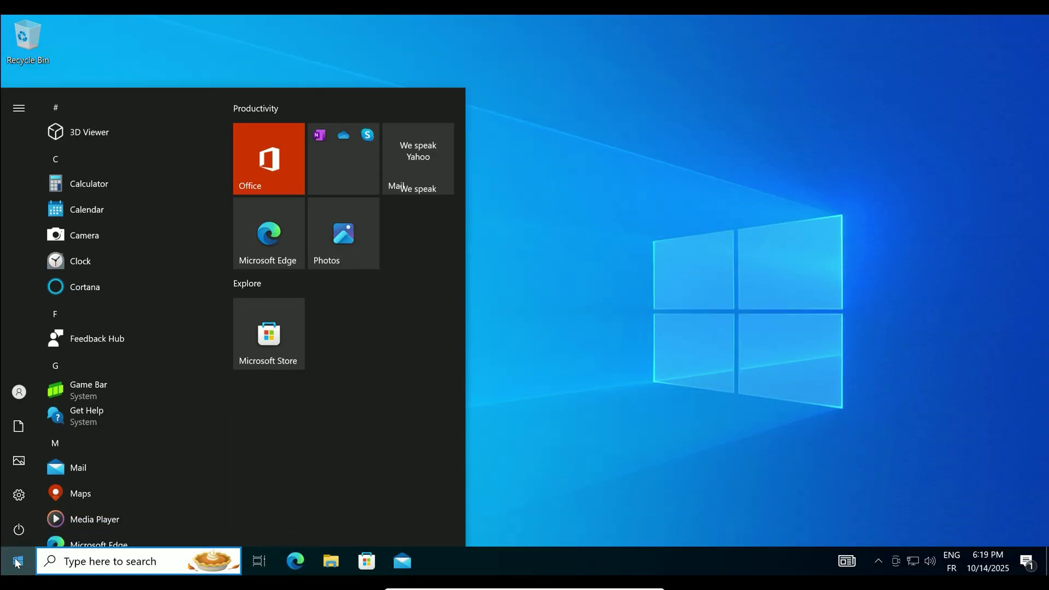
pyautogui.write('rege')
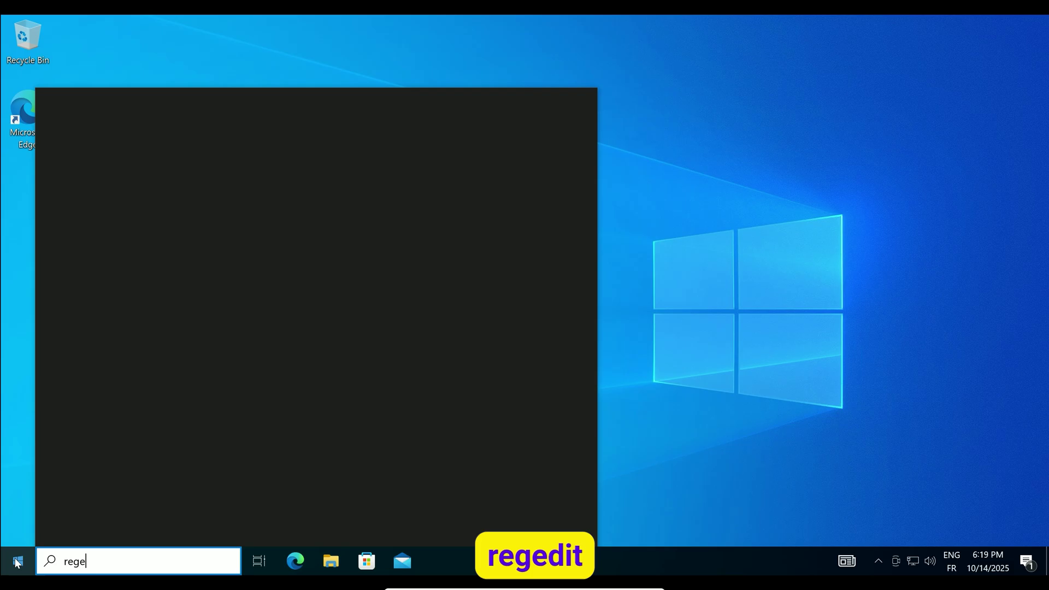
pyautogui.write('dit')
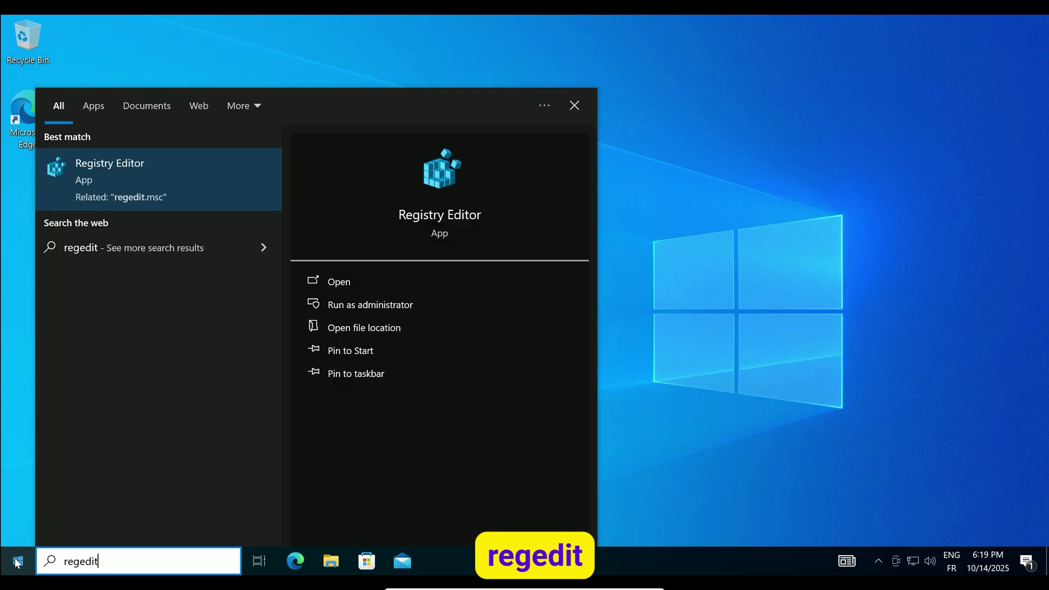
pyautogui.press('Return')
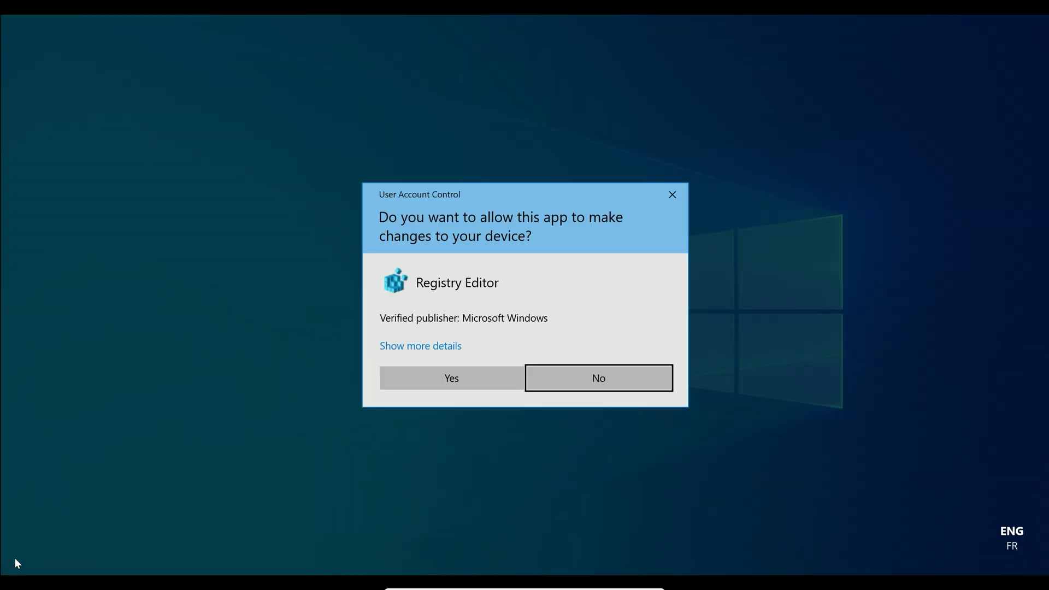
pyautogui.click(429, 381)
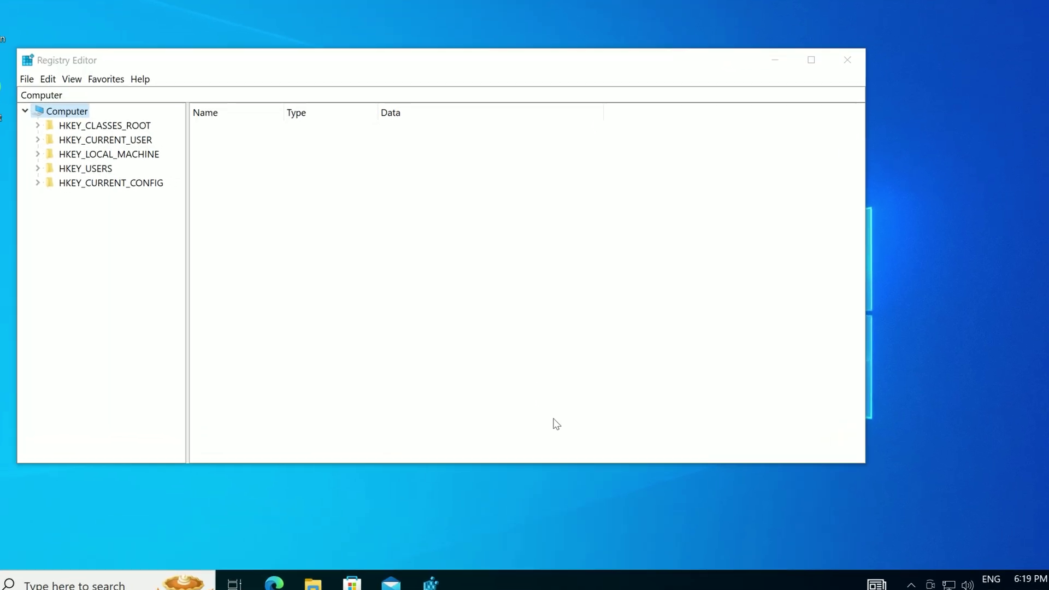
# Step: Show the address bar and paste the path to HKEY_CURRENT_USER\SOFTWARE\Microsoft\Windows NT\CurrentVersion\Windows
pyautogui.click(74, 80)
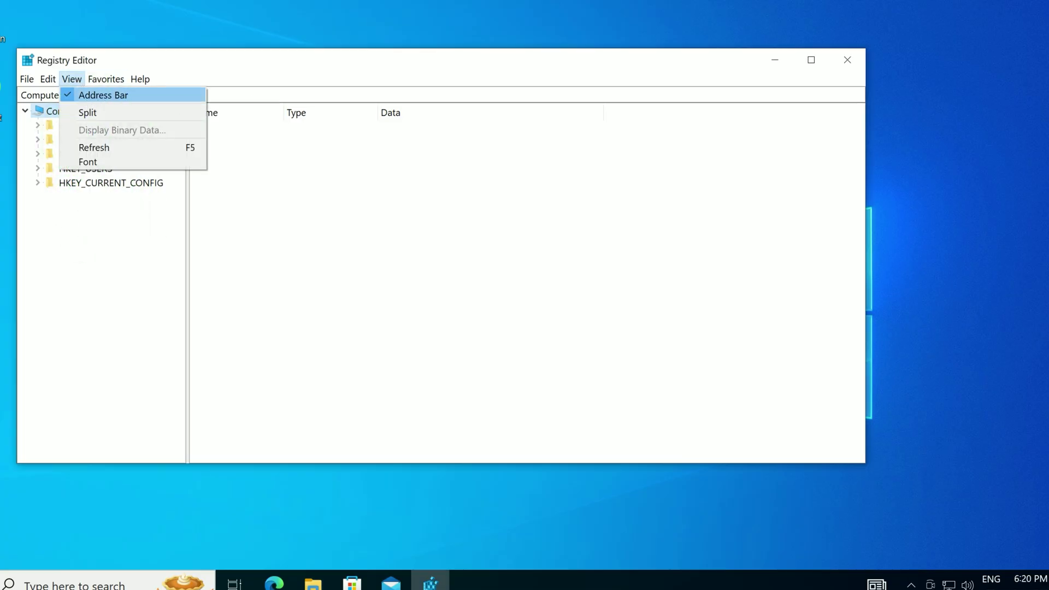
pyautogui.click(249, 97)
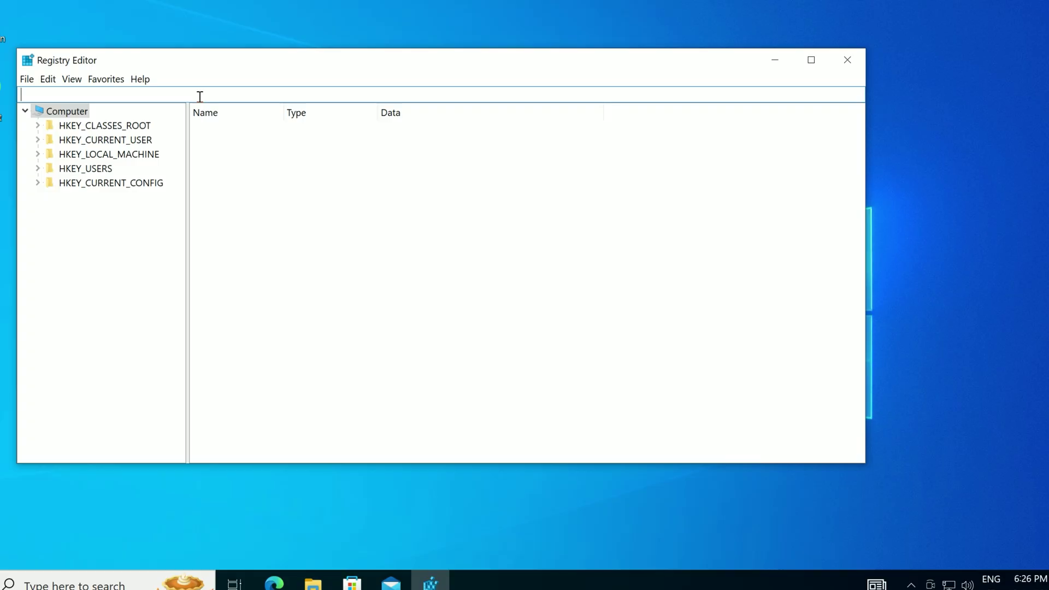
pyautogui.write('HKEY_CURRENT_USER\\SOFTWARE\\Microsoft\\Windows NT\\CurrentVersion\\Windows')
pyautogui.press('Return')
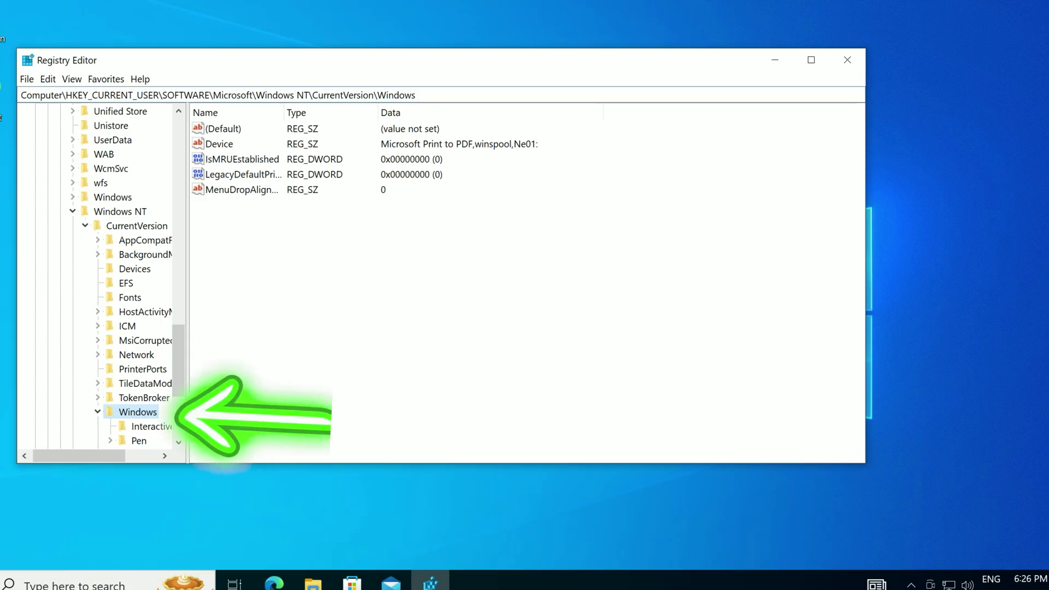
pyautogui.press('Tab')
pyautogui.scroll(-1, 171, 308)
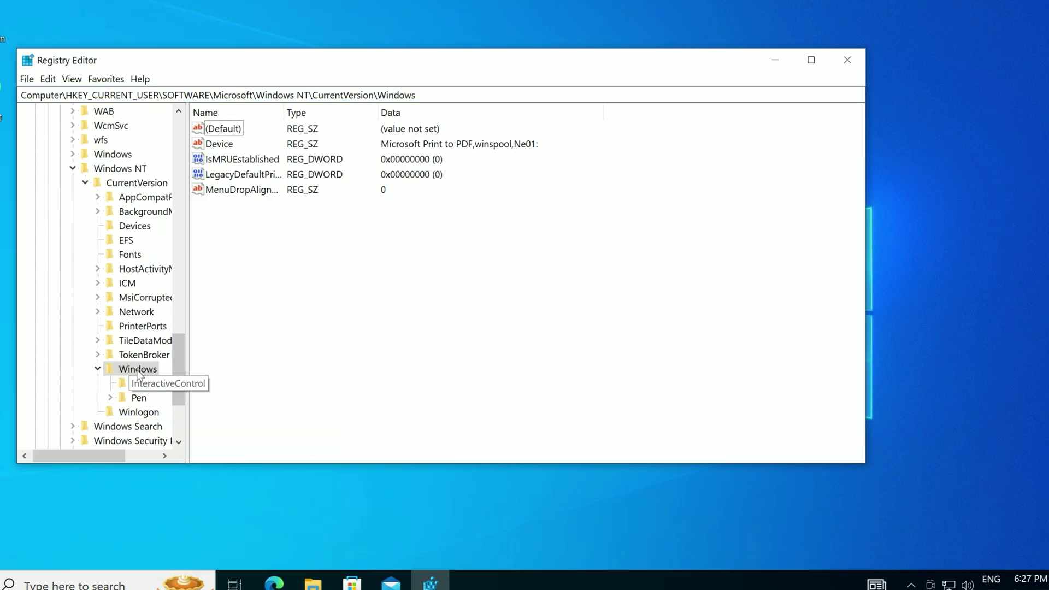
# Step: Add a new subkey named ConsumerESU under the CurrentVersion\Windows key
pyautogui.rightClick(136, 375)
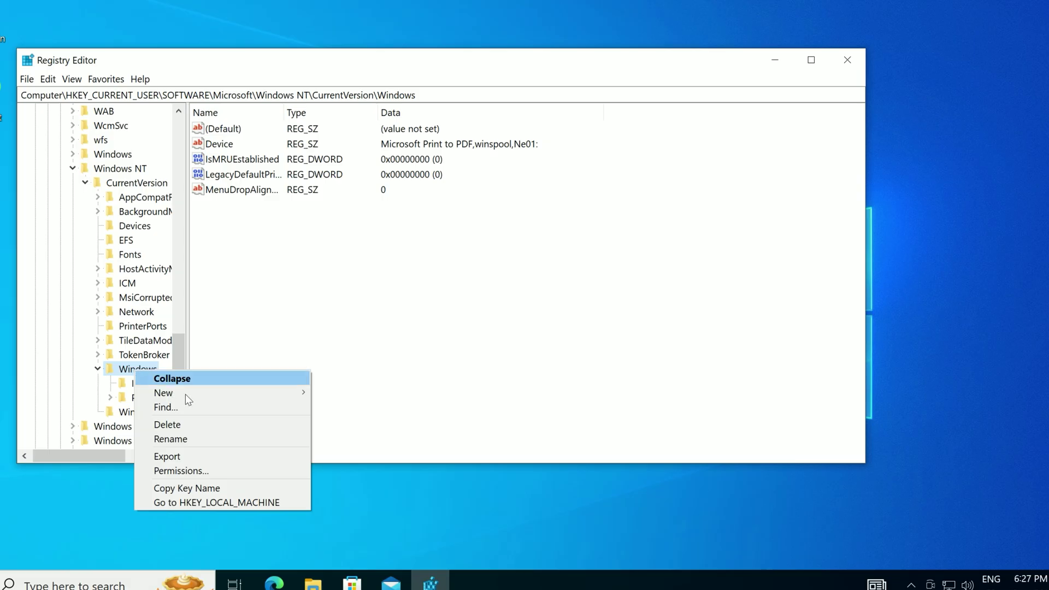
pyautogui.moveTo(185, 394)
pyautogui.click(365, 397)
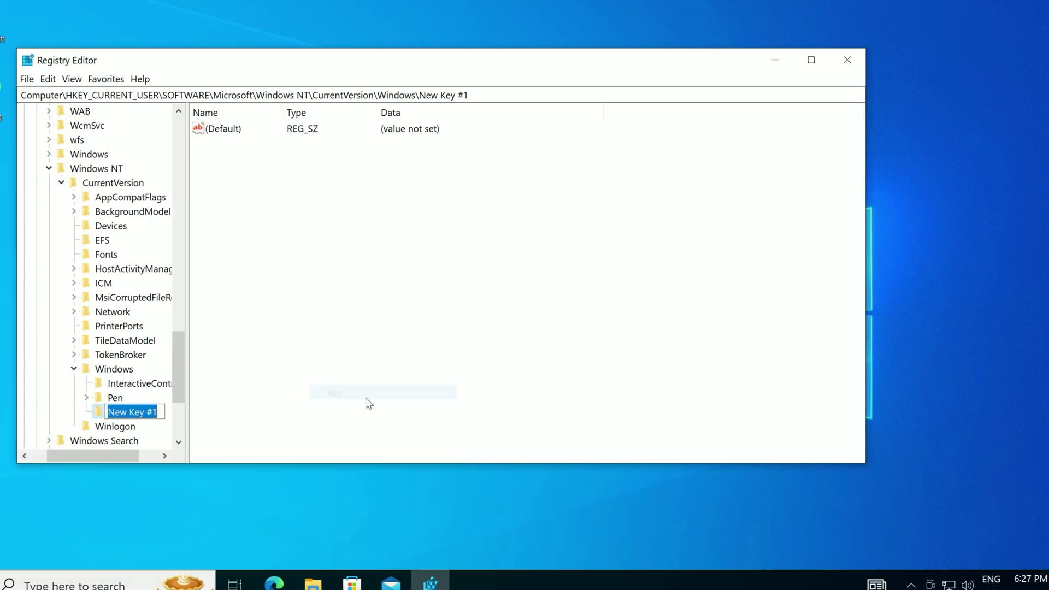
pyautogui.write('ConsumerESU')
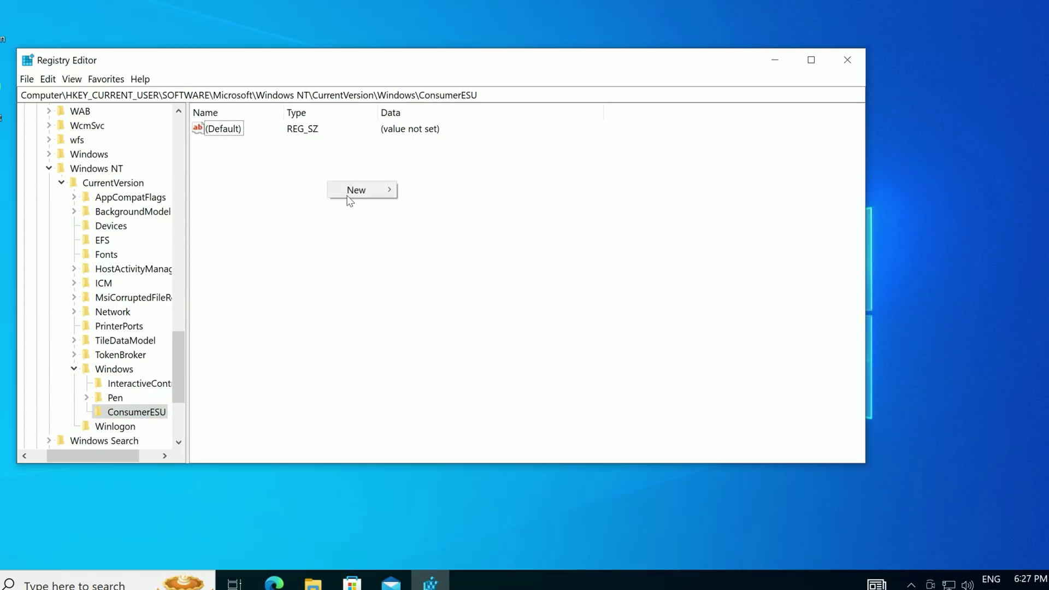
# Step: Create a DWORD (32-bit) value ESUEligibility in ConsumerESU and set its data to 2
pyautogui.moveTo(359, 197)
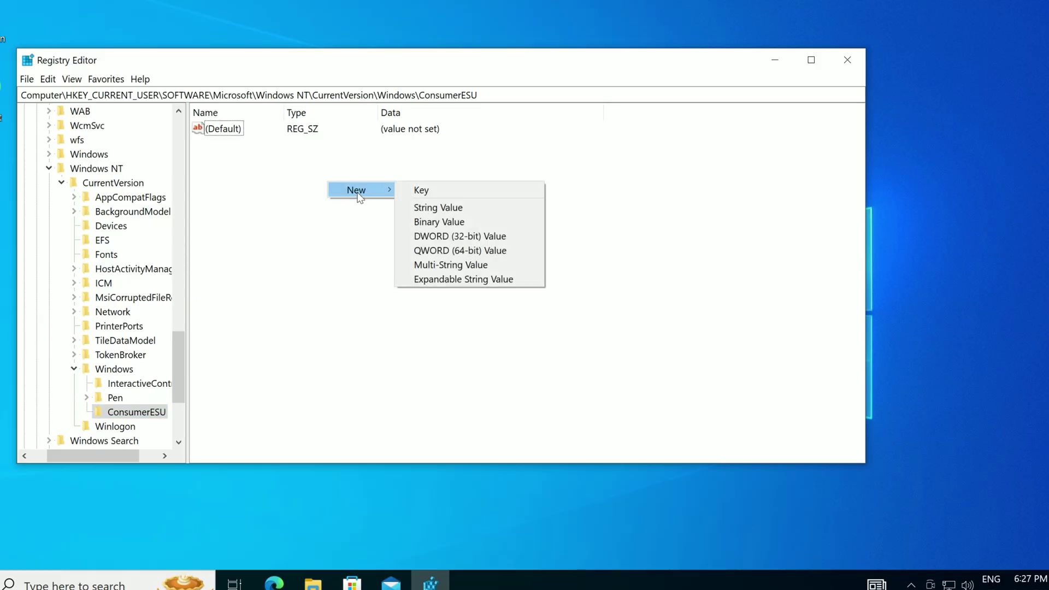
pyautogui.click(451, 236)
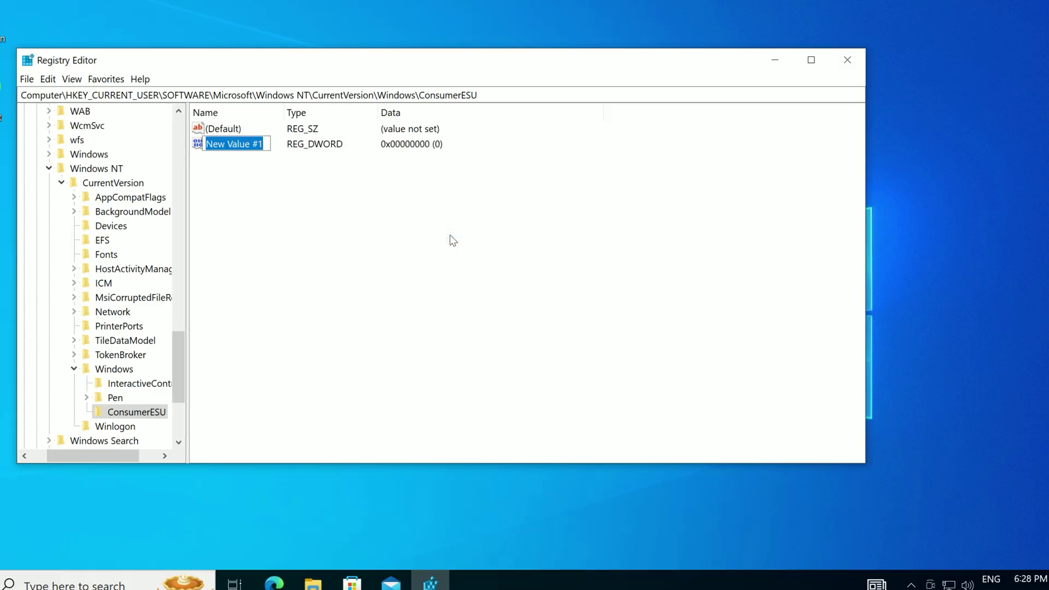
pyautogui.write('ESUEligibility')
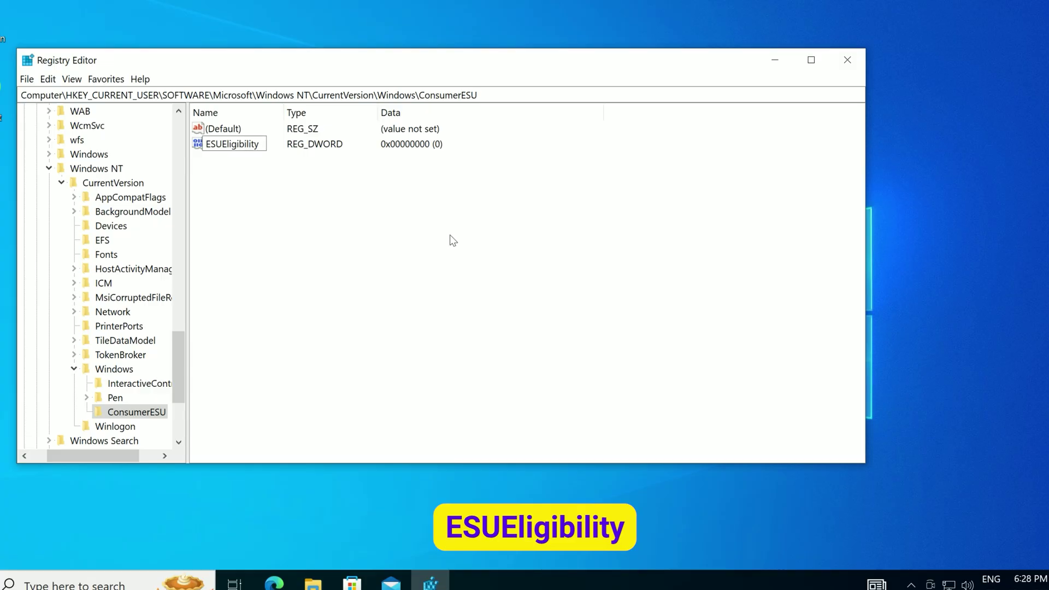
pyautogui.press('Return')
pyautogui.doubleClick(200, 147)
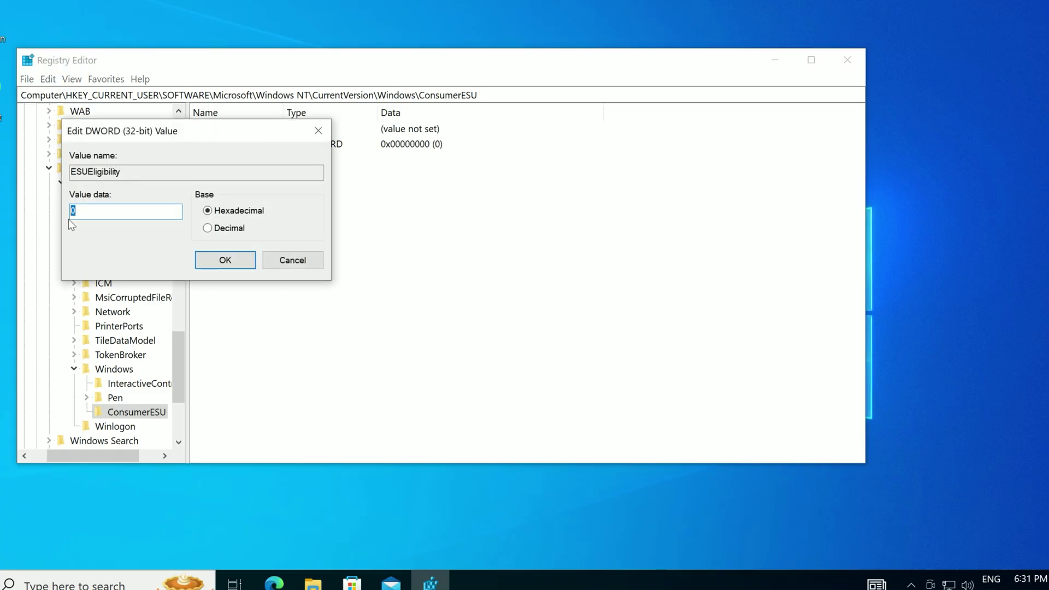
pyautogui.write('2')
pyautogui.click(212, 262)
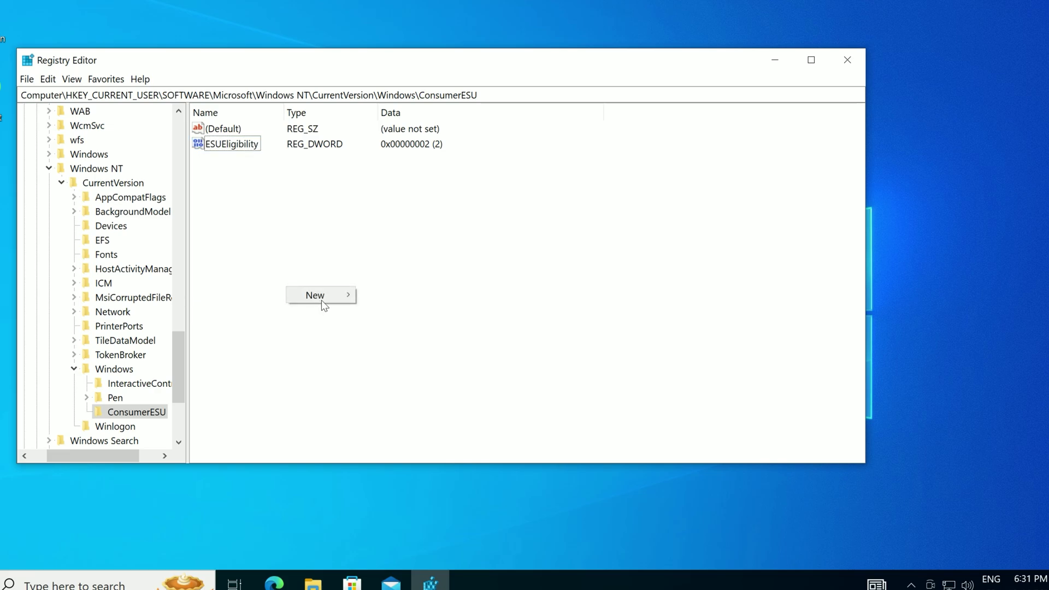
# Step: Create a DWORD (32-bit) value ESUEligibilityResult in ConsumerESU and set its data to 1
pyautogui.moveTo(322, 302)
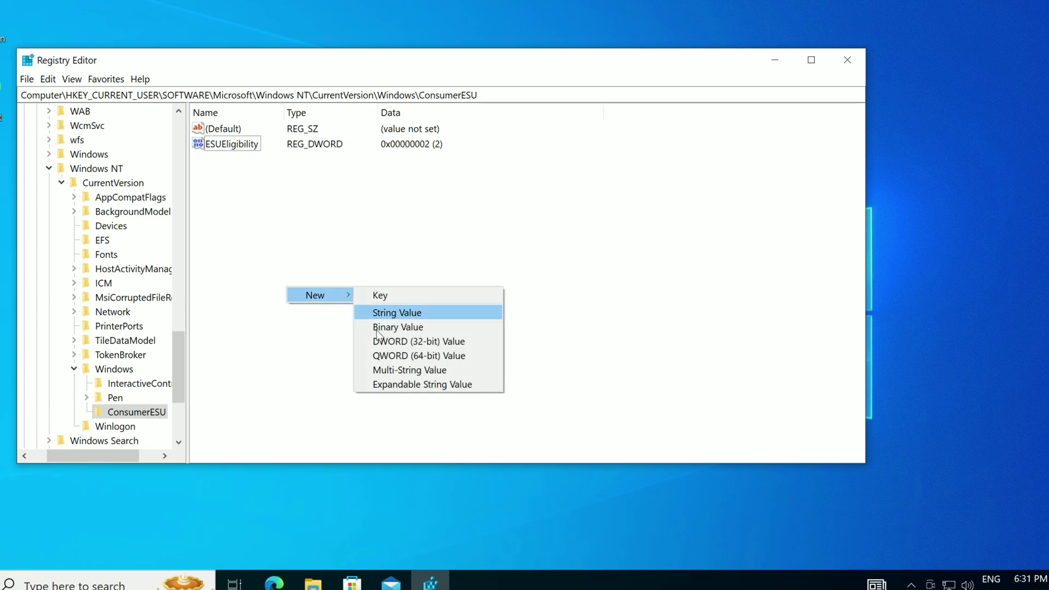
pyautogui.click(402, 342)
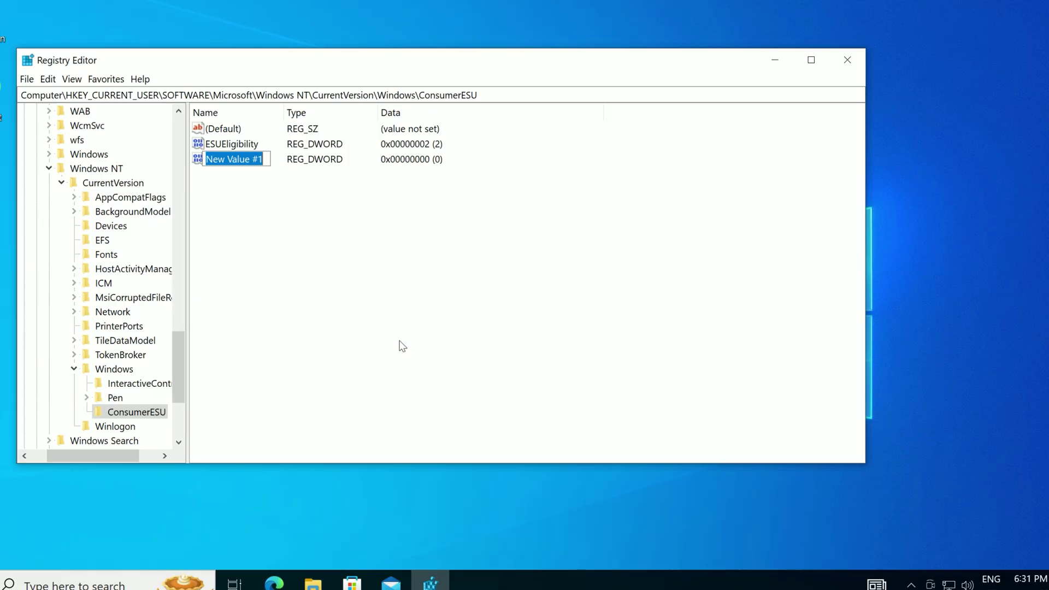
pyautogui.write('ESUEligibilityResult')
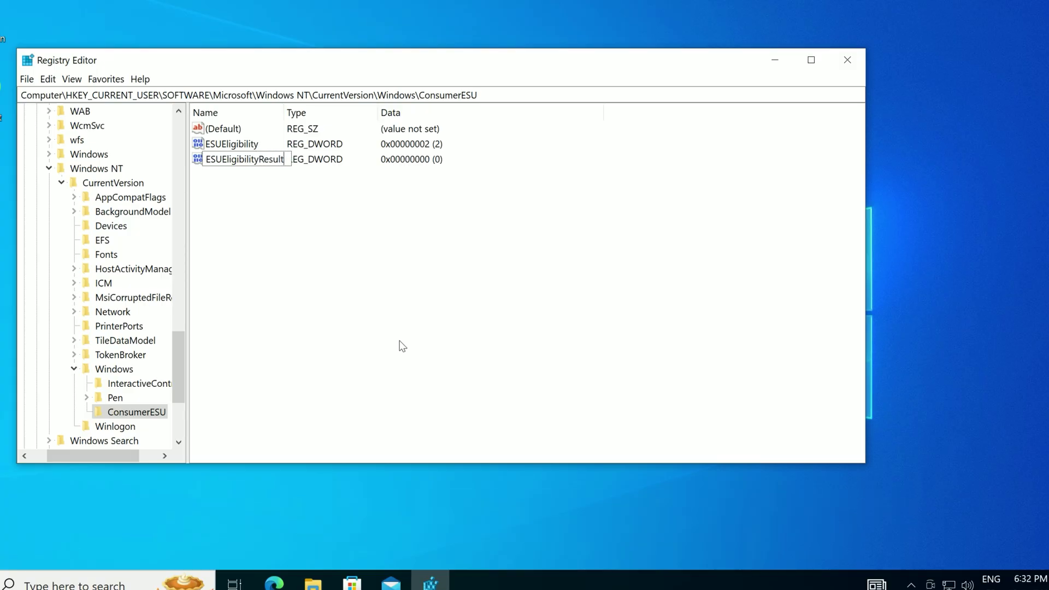
pyautogui.doubleClick(198, 160)
pyautogui.write('1')
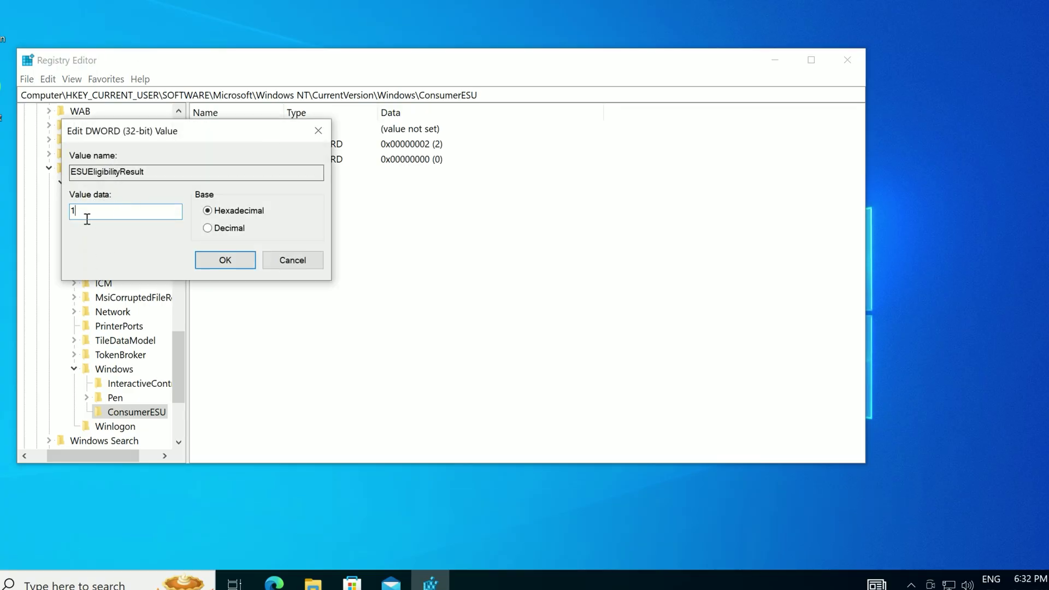
pyautogui.click(225, 260)
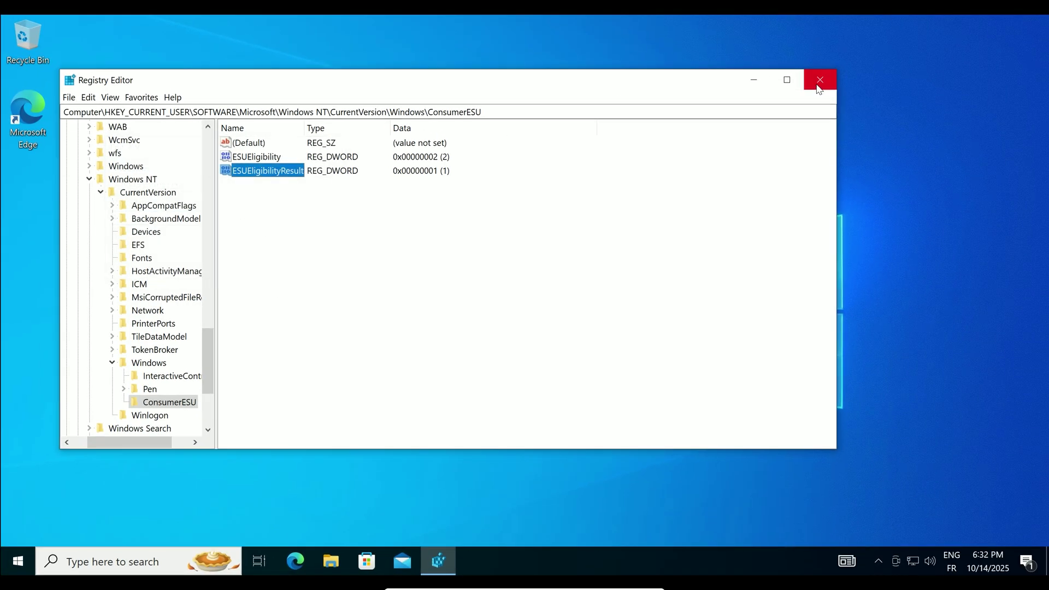
# Step: Close Registry Editor, restart the PC, then return to Settings' Windows Update page
pyautogui.click(819, 86)
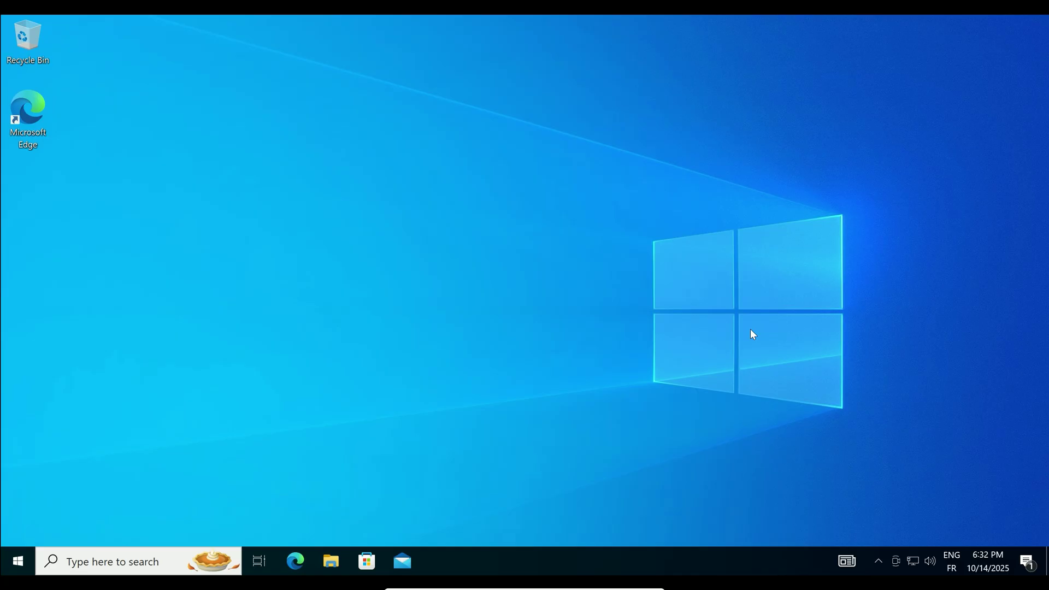
pyautogui.click(18, 560)
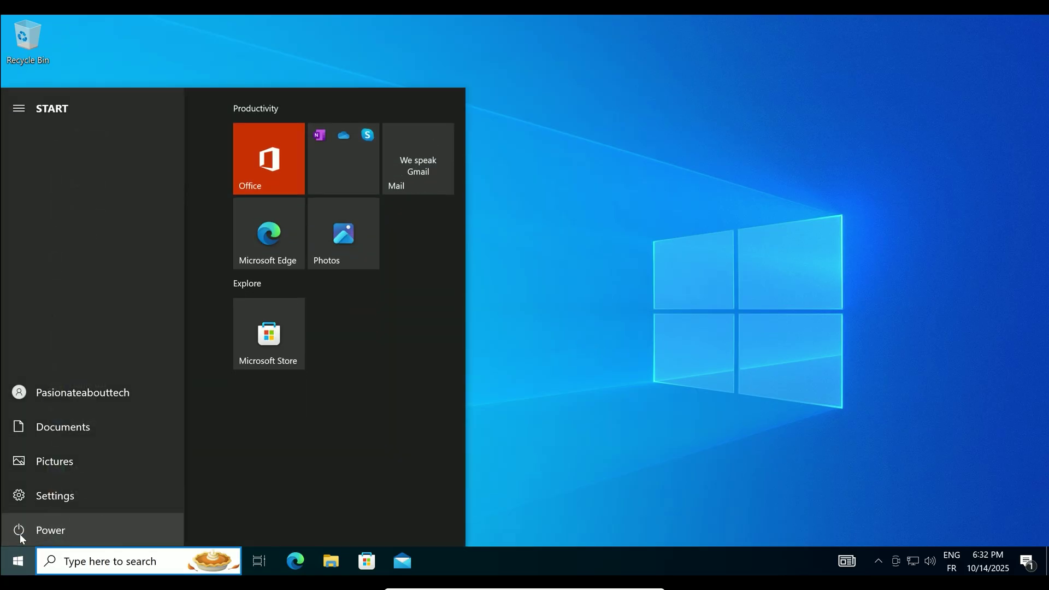
pyautogui.click(20, 538)
pyautogui.click(45, 493)
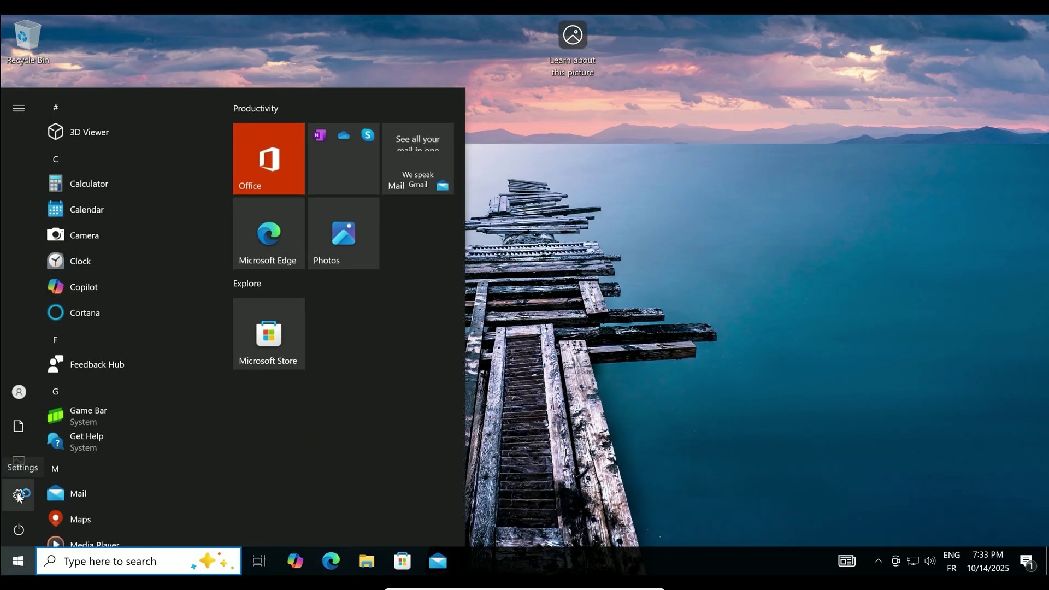
pyautogui.click(18, 495)
pyautogui.click(523, 410)
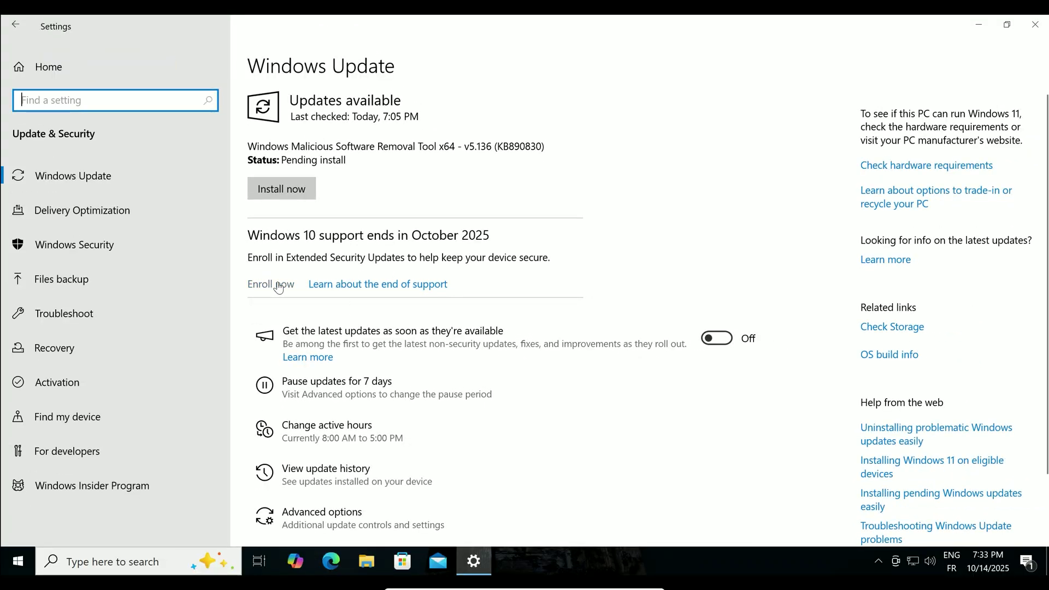
# Step: Enroll the PC in free Extended Security Updates through October 13, 2026 and dismiss the confirmation
pyautogui.click(278, 287)
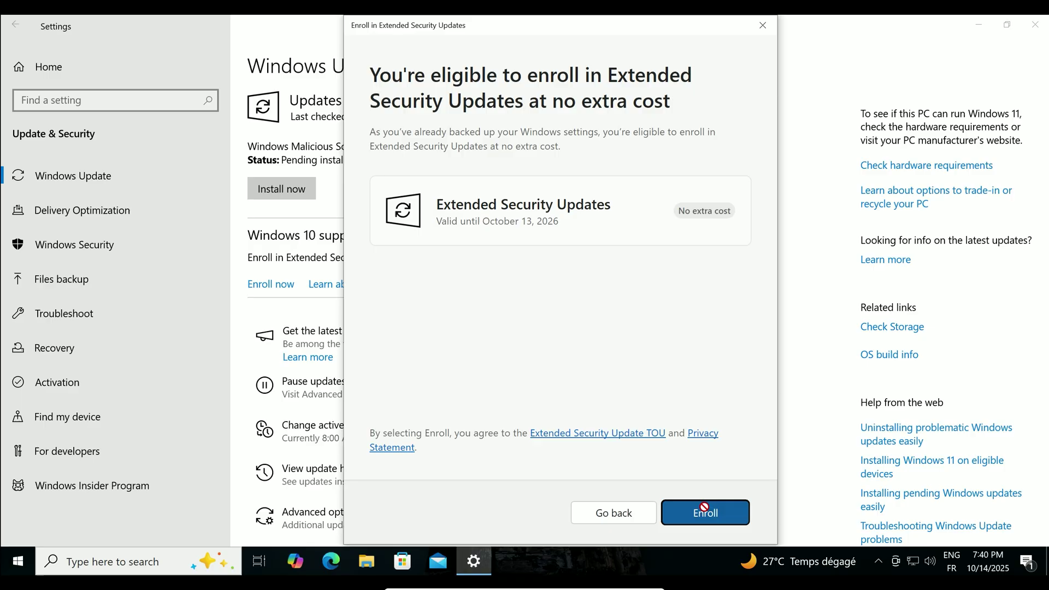
pyautogui.click(704, 510)
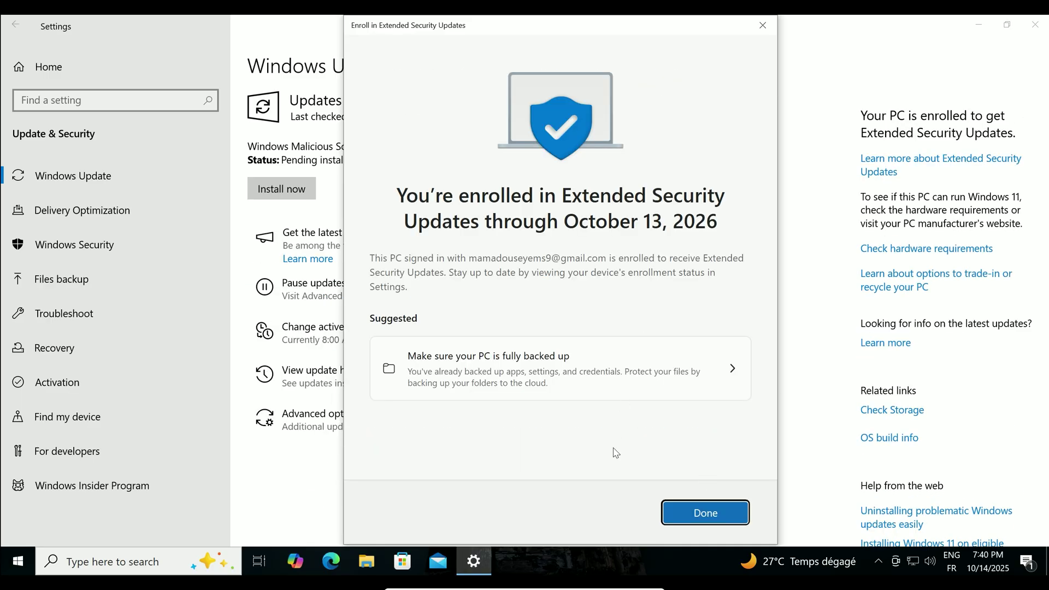
pyautogui.click(715, 519)
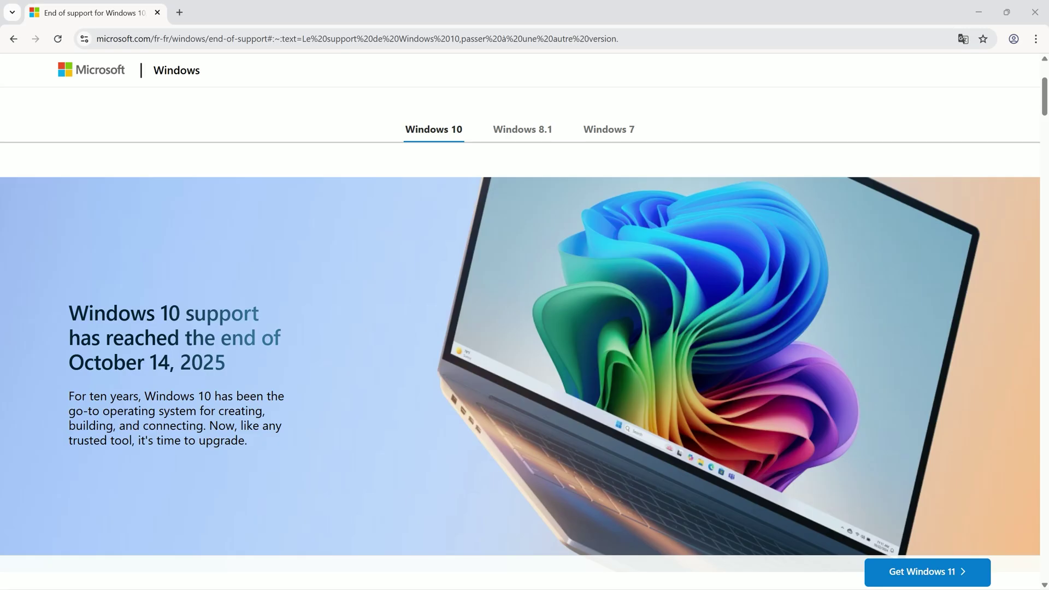
# Step: Scroll the Windows 10 end-of-support page down to the Protect your device section
pyautogui.scroll(-10, 599, 335)
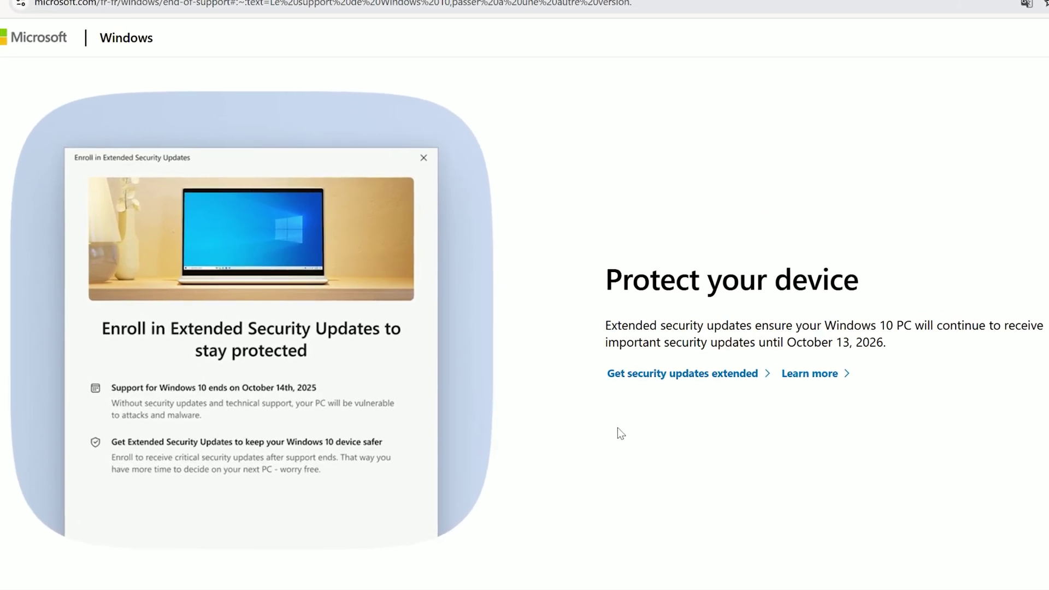